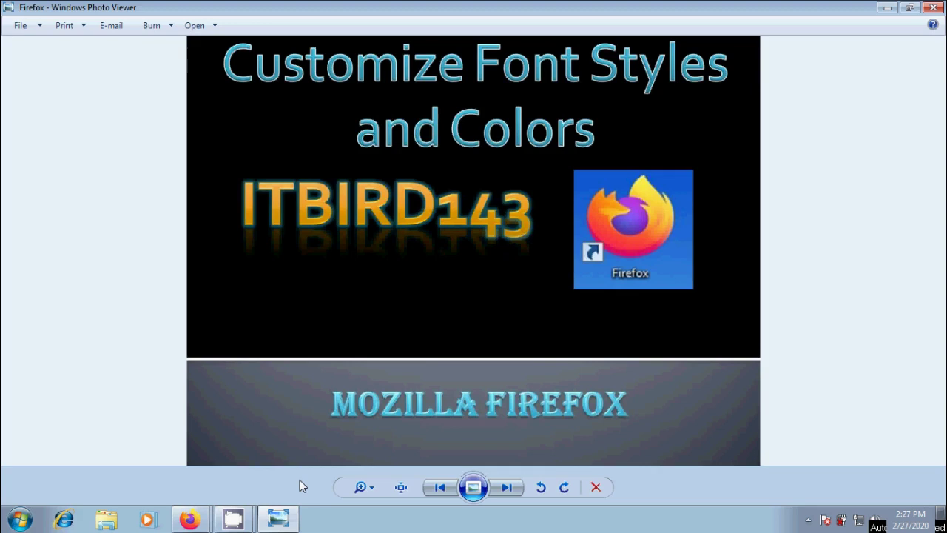
# Switch to Firefox and open its Options page.
pyautogui.moveTo(193, 522)
pyautogui.click(185, 466)
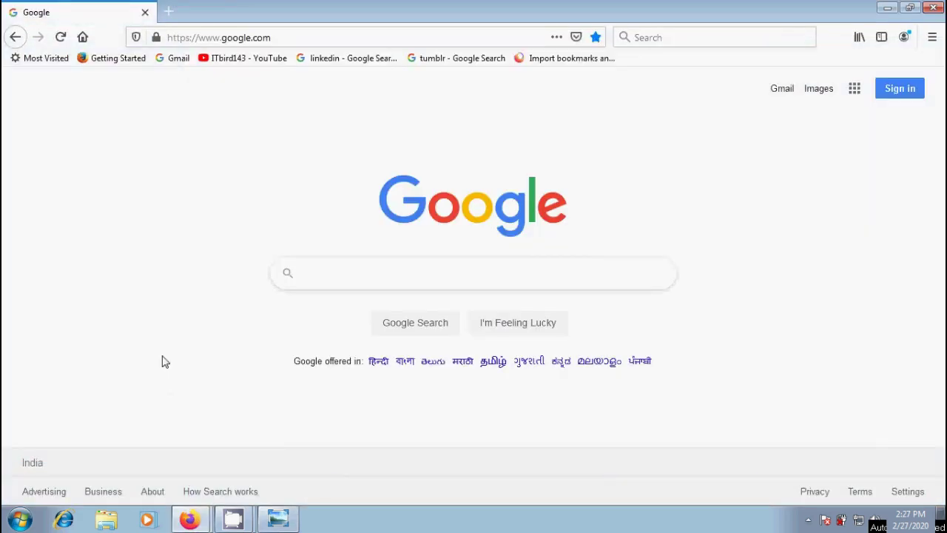
pyautogui.click(932, 37)
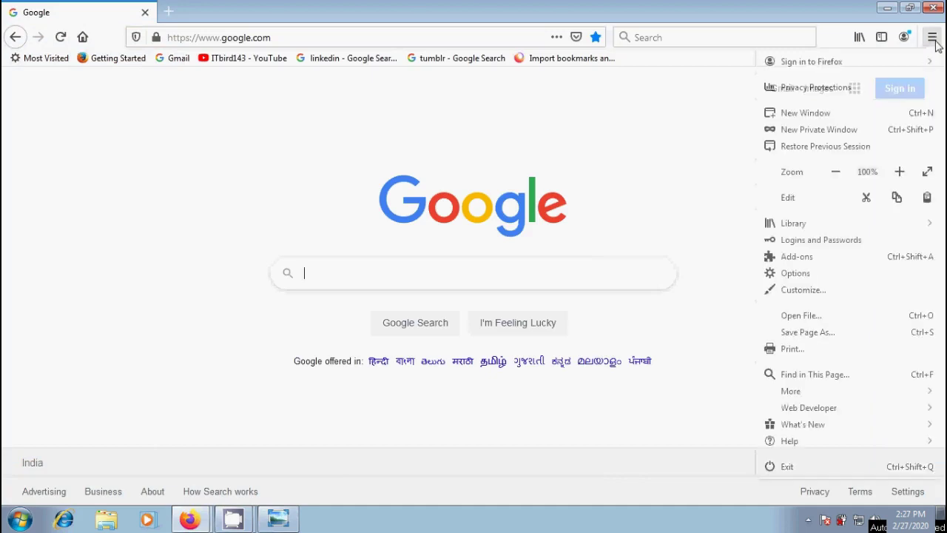
pyautogui.click(795, 274)
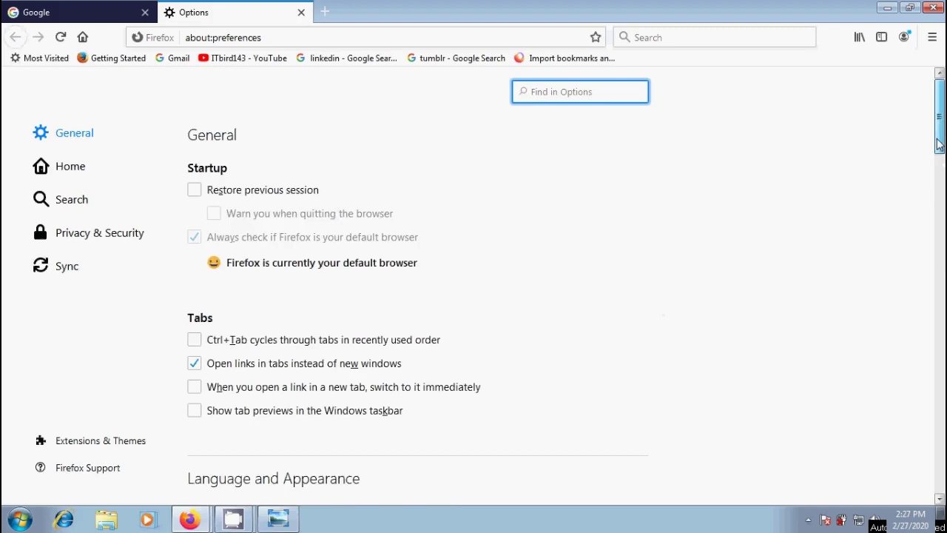
# Examine the default font and font size choices under Fonts and Colors without changing either.
pyautogui.scroll(-5, 944, 211)
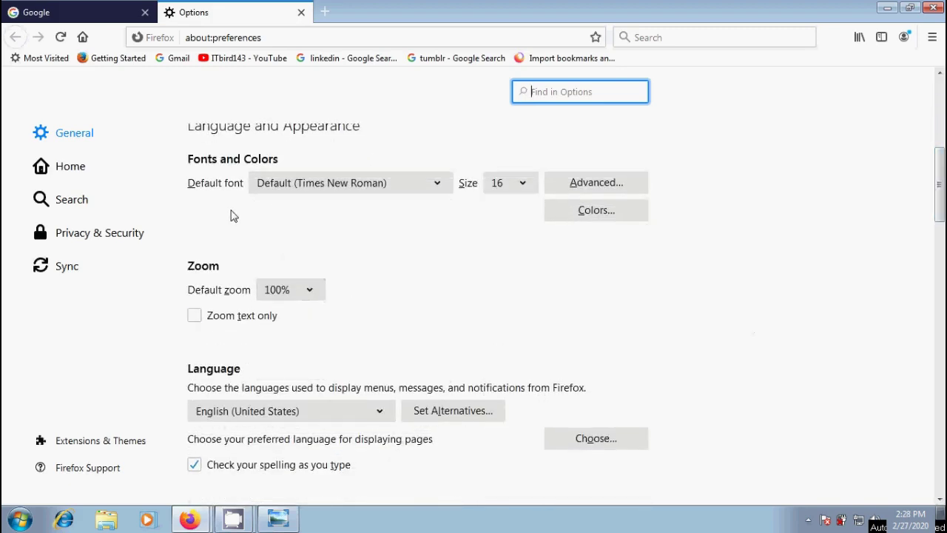
pyautogui.click(437, 194)
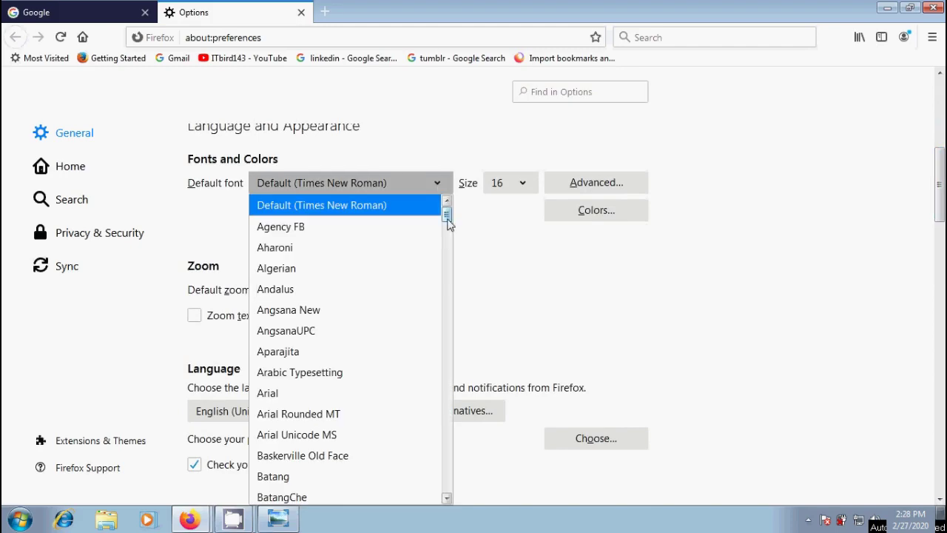
pyautogui.moveTo(443, 211); pyautogui.dragTo(450, 295)
pyautogui.click(522, 184)
pyautogui.click(523, 185)
pyautogui.scroll(-2, 534, 282)
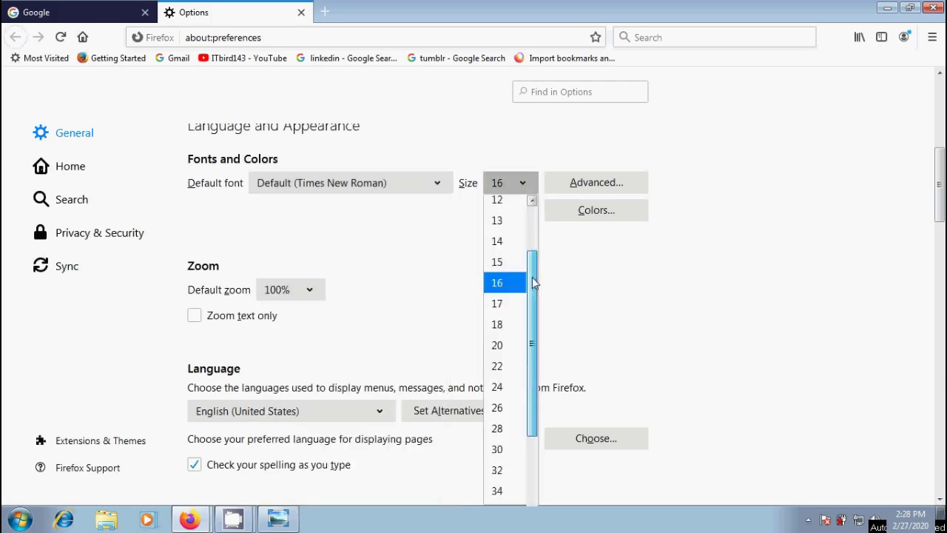
pyautogui.moveTo(534, 282); pyautogui.dragTo(538, 207)
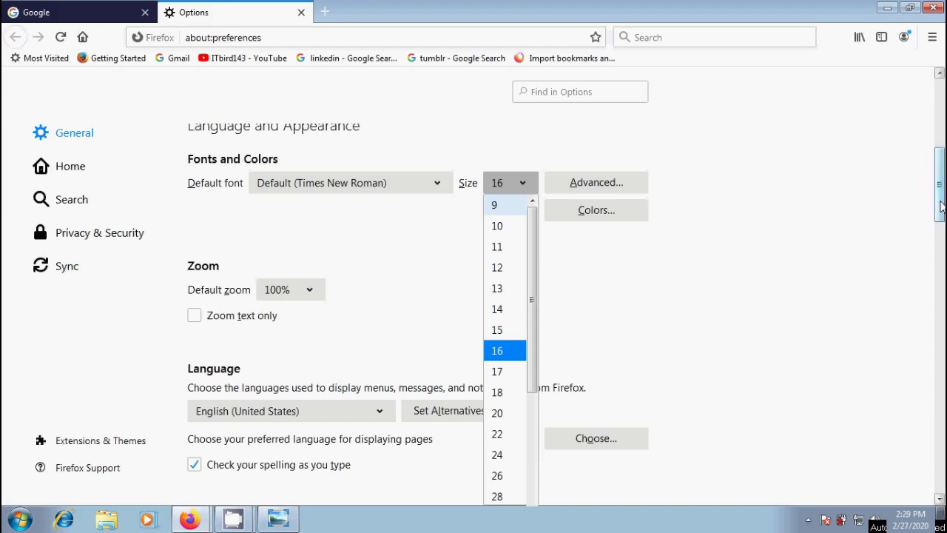
pyautogui.click(792, 258)
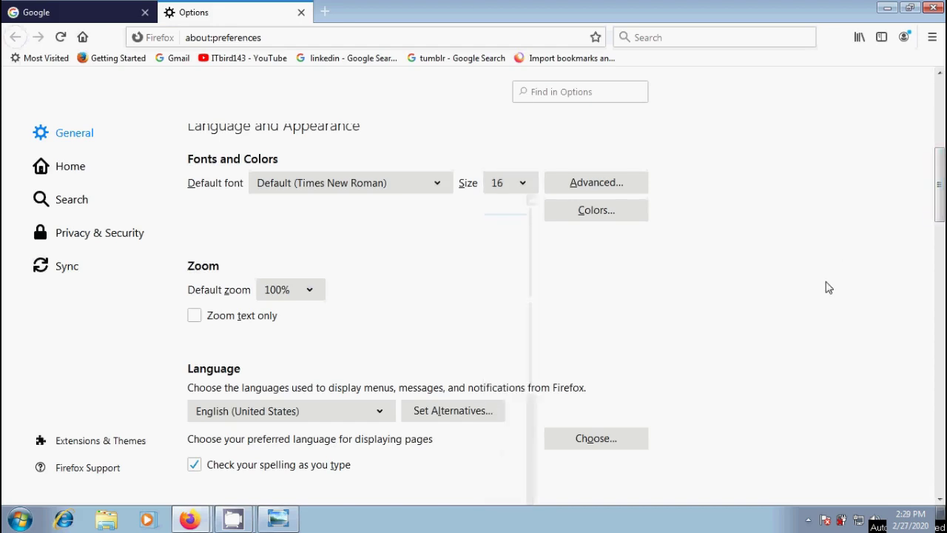
# Open the advanced font settings and disallow pages from choosing their own fonts.
pyautogui.click(629, 188)
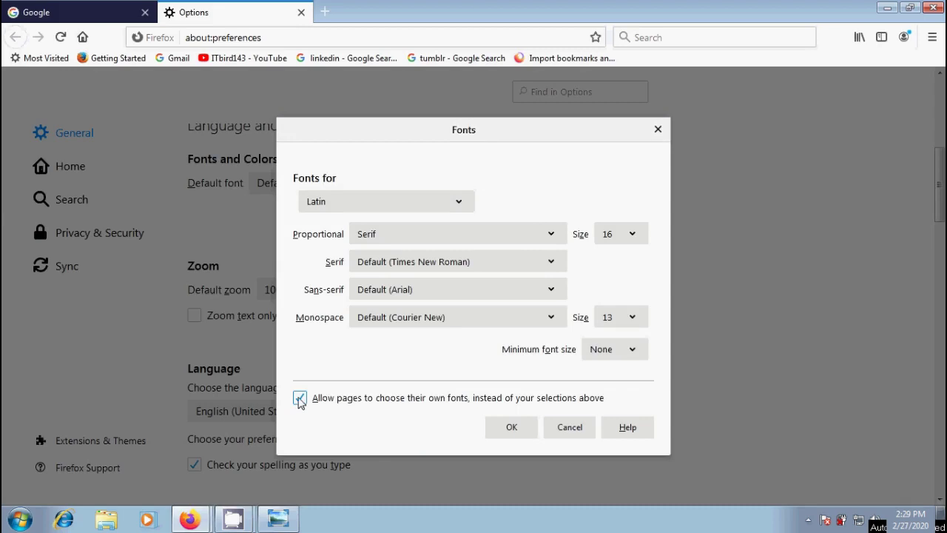
pyautogui.click(299, 400)
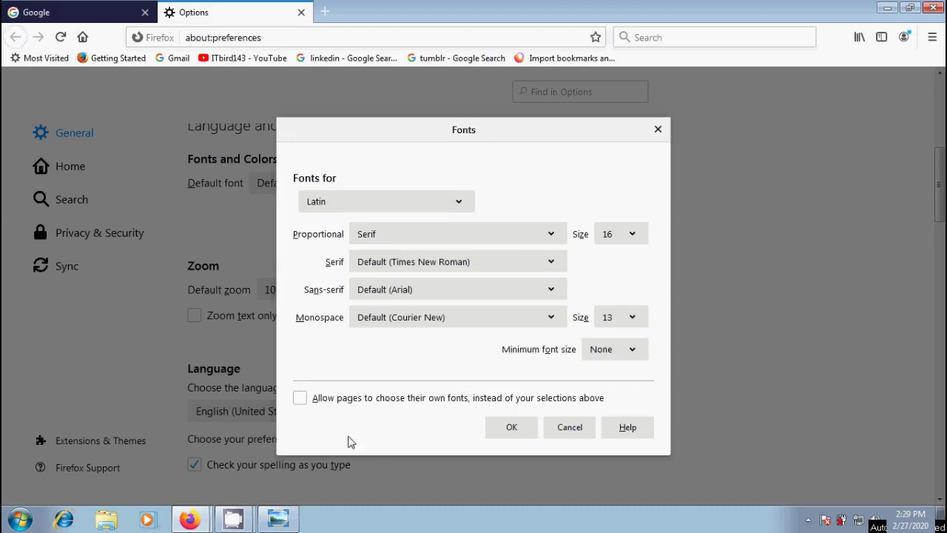
# Look through the available writing systems, proportional styles and serif fonts in the advanced font settings.
pyautogui.click(459, 205)
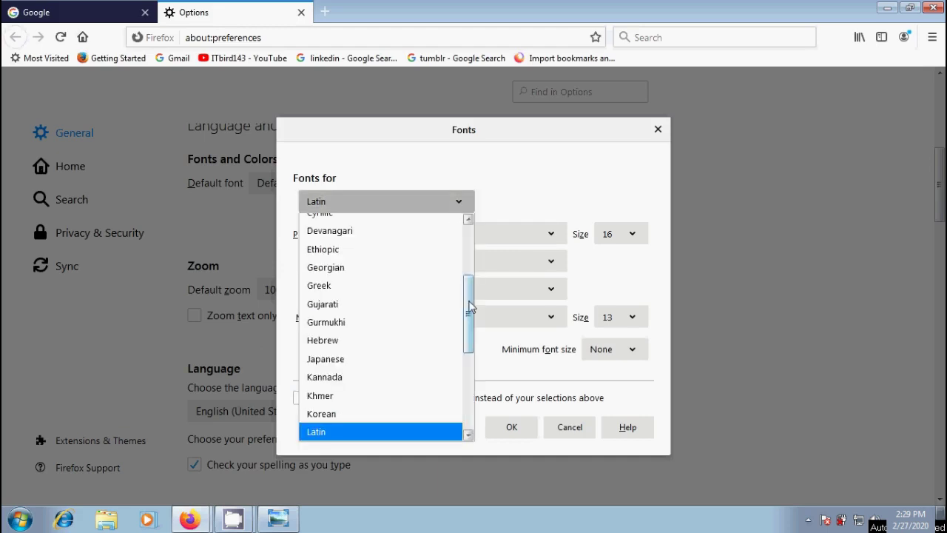
pyautogui.moveTo(468, 314); pyautogui.dragTo(463, 202)
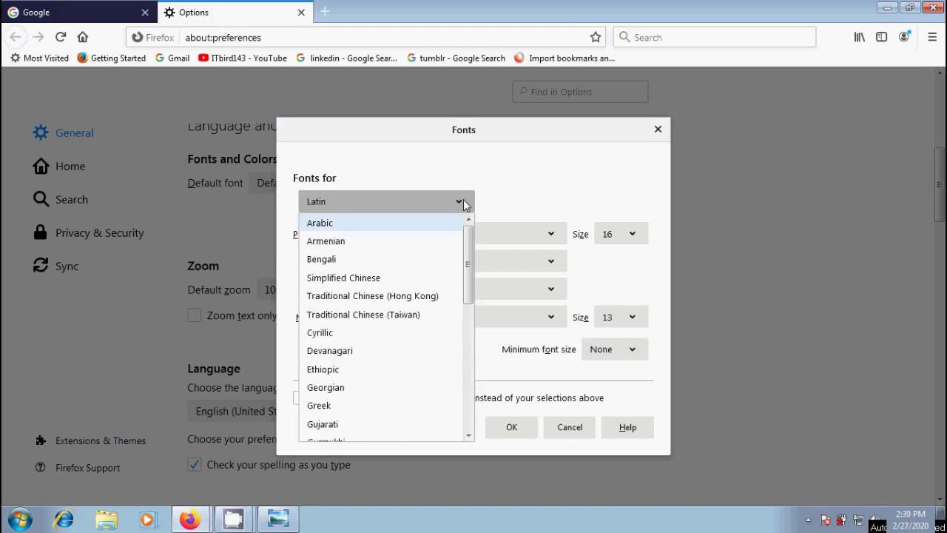
pyautogui.click(463, 201)
pyautogui.click(552, 234)
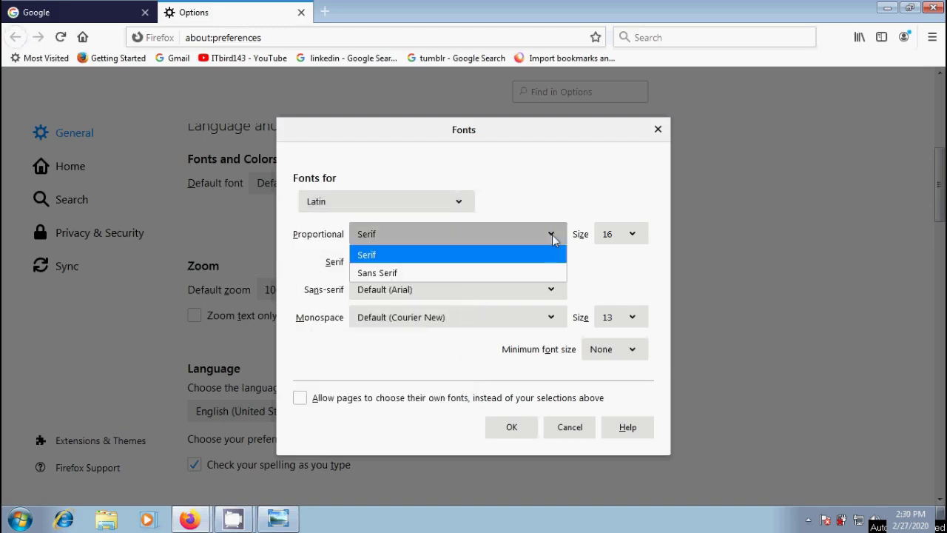
pyautogui.click(551, 234)
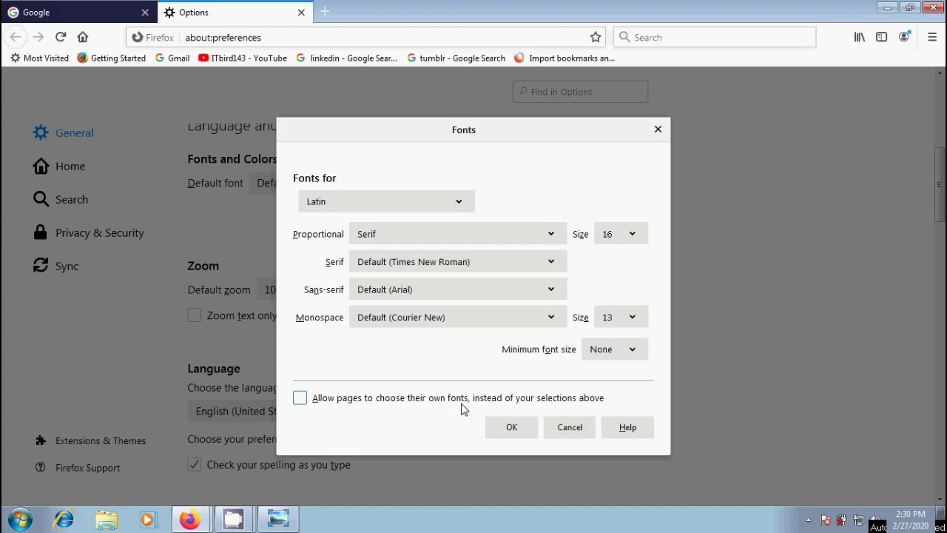
pyautogui.click(551, 264)
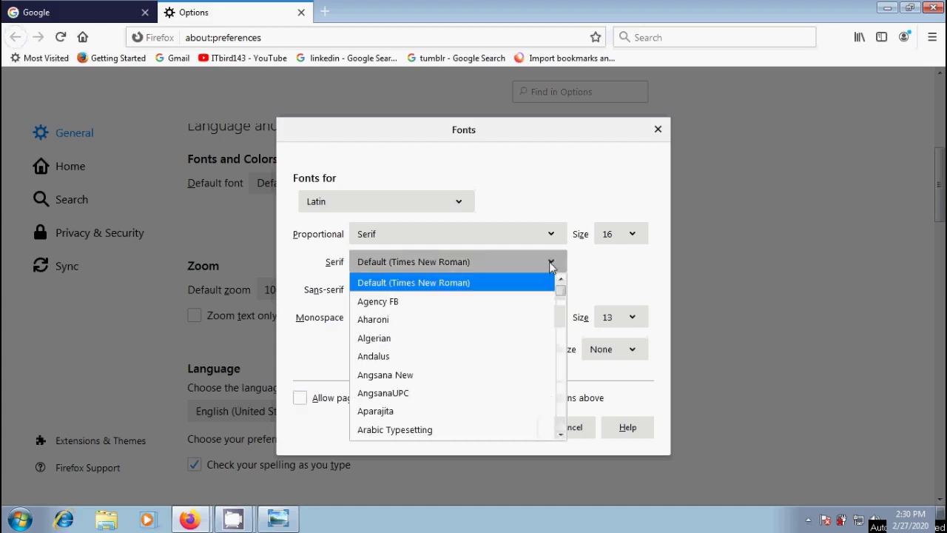
pyautogui.click(553, 265)
# Restore the Options window to a smaller size and place it over the tumblr search results window so both are visible.
pyautogui.click(189, 519)
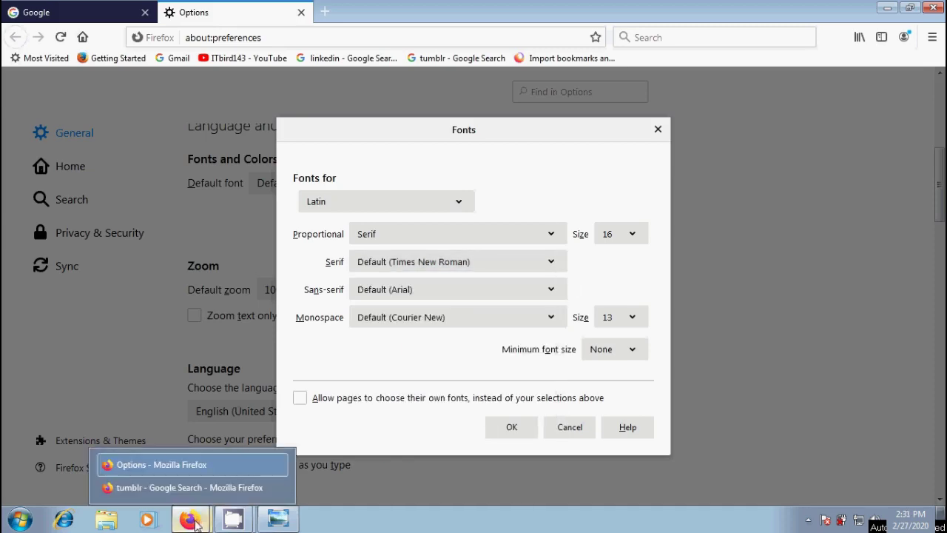
pyautogui.click(171, 484)
pyautogui.click(189, 519)
pyautogui.click(170, 459)
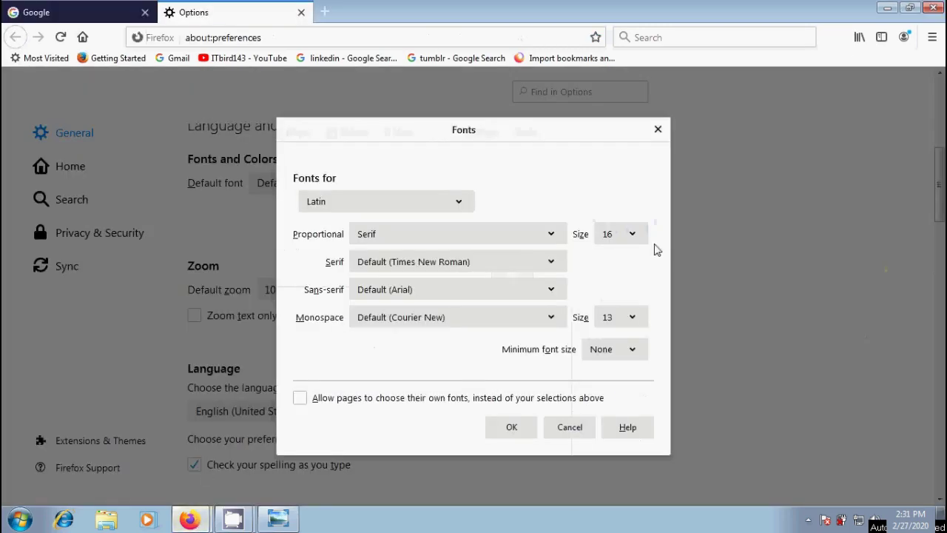
pyautogui.click(909, 7)
pyautogui.moveTo(409, 20); pyautogui.dragTo(696, 42)
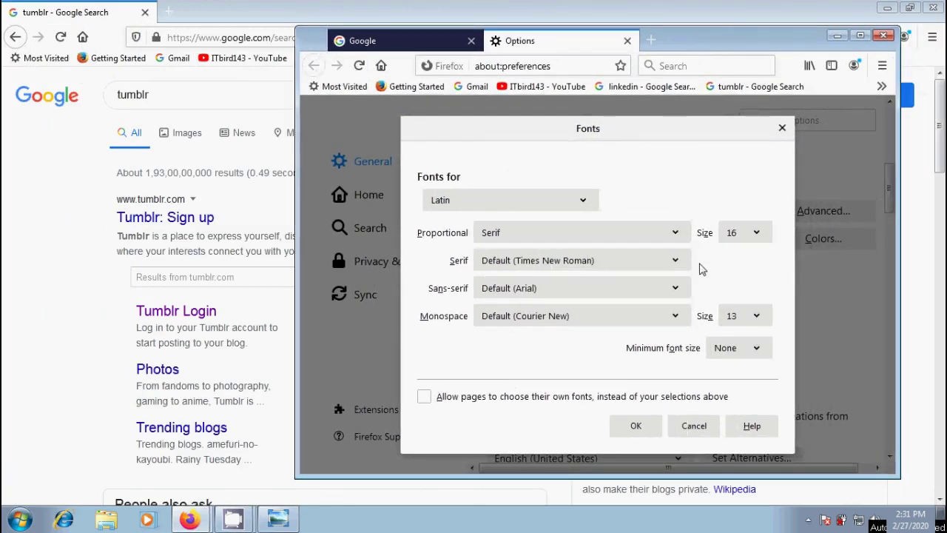
# Set the sans-serif font to Algerian and the proportional font size to 36, and apply the font settings.
pyautogui.click(676, 262)
pyautogui.click(677, 260)
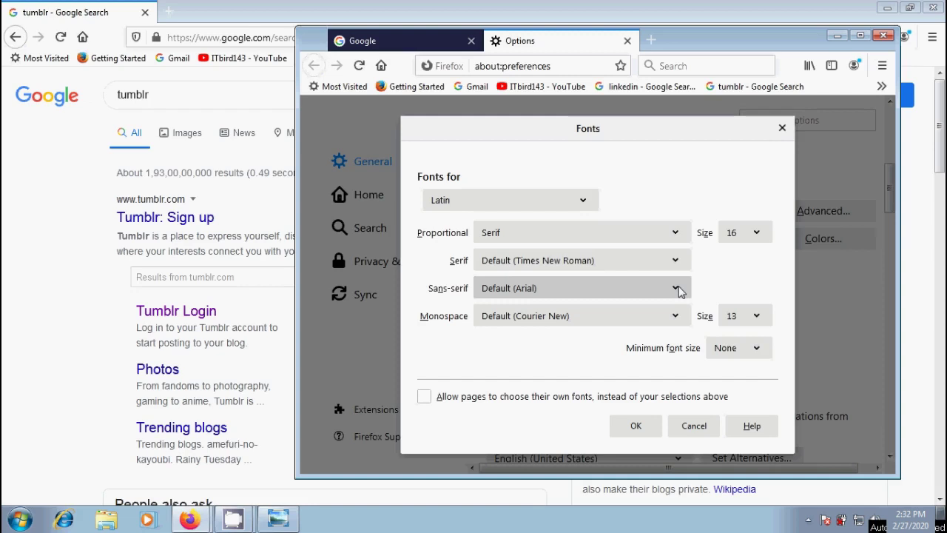
pyautogui.click(679, 291)
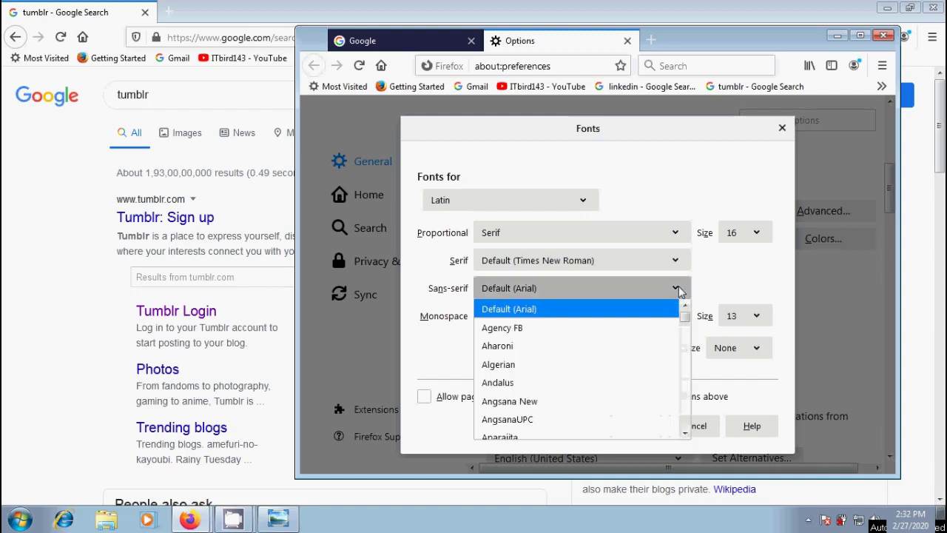
pyautogui.click(545, 368)
pyautogui.click(743, 232)
pyautogui.moveTo(769, 288); pyautogui.dragTo(769, 373)
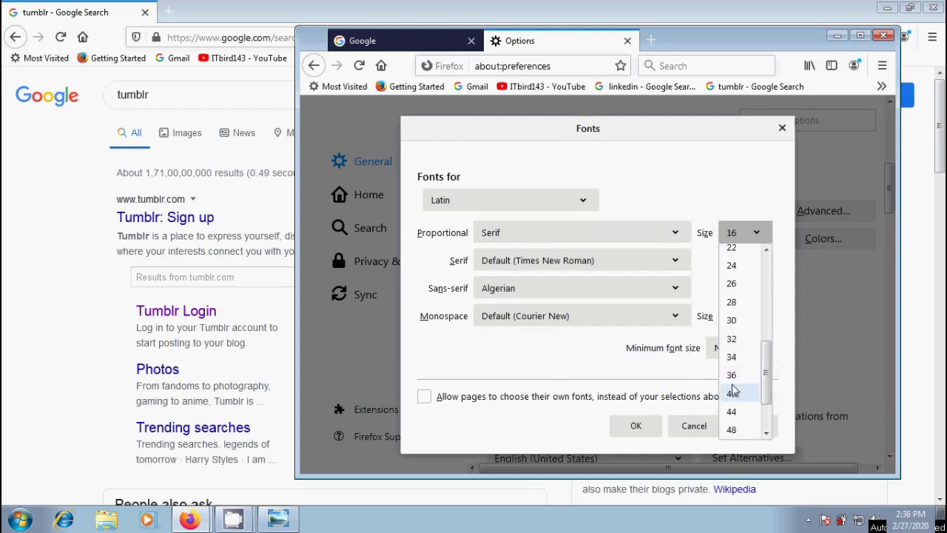
pyautogui.click(730, 375)
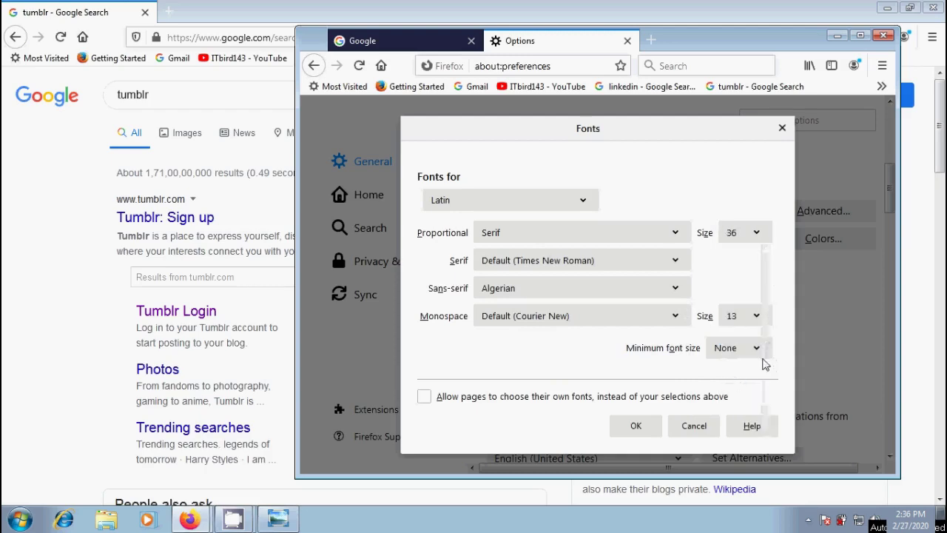
pyautogui.click(635, 427)
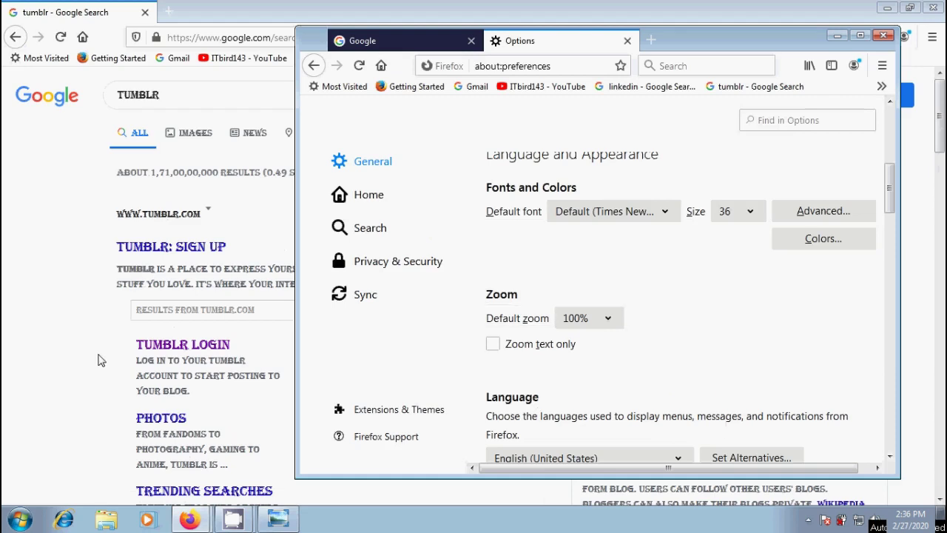
# Reopen the advanced font settings and reset the sans-serif font to Default (Arial) and the proportional size to 16.
pyautogui.click(838, 211)
pyautogui.click(629, 288)
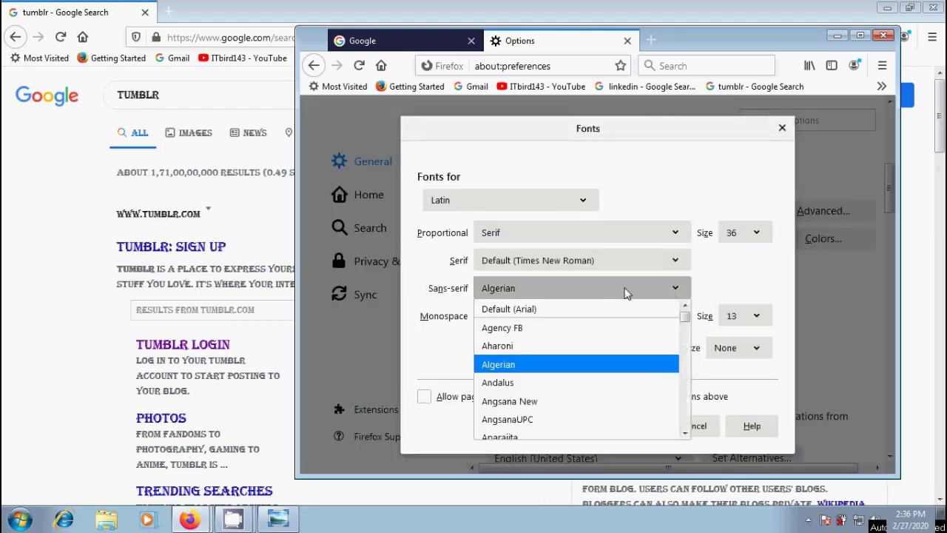
pyautogui.click(588, 305)
pyautogui.click(743, 232)
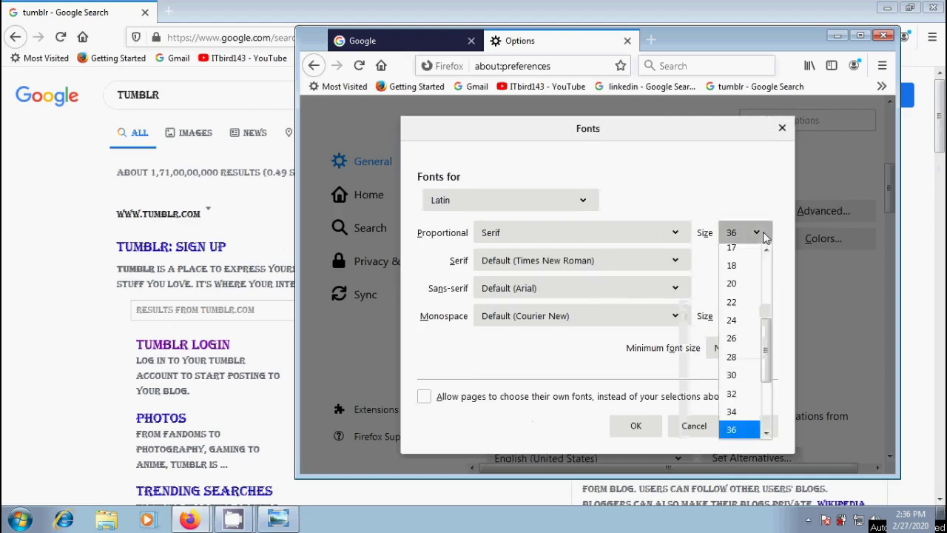
pyautogui.click(767, 317)
pyautogui.click(732, 304)
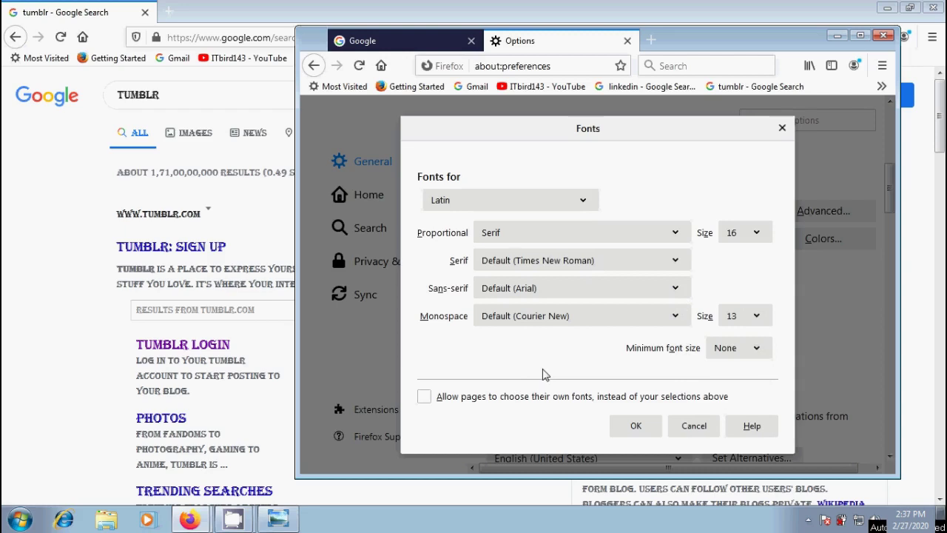
# Set the minimum font size to 16 and apply the font settings.
pyautogui.click(758, 318)
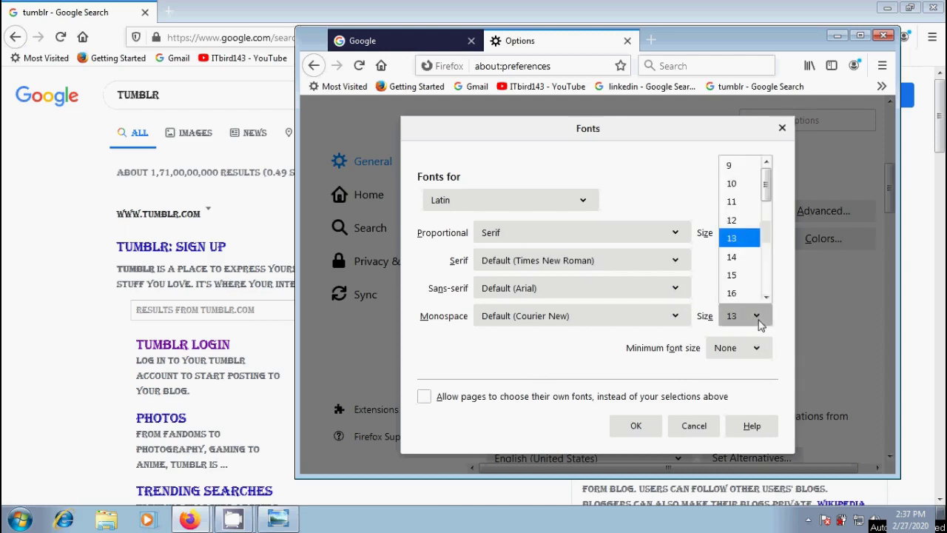
pyautogui.click(759, 326)
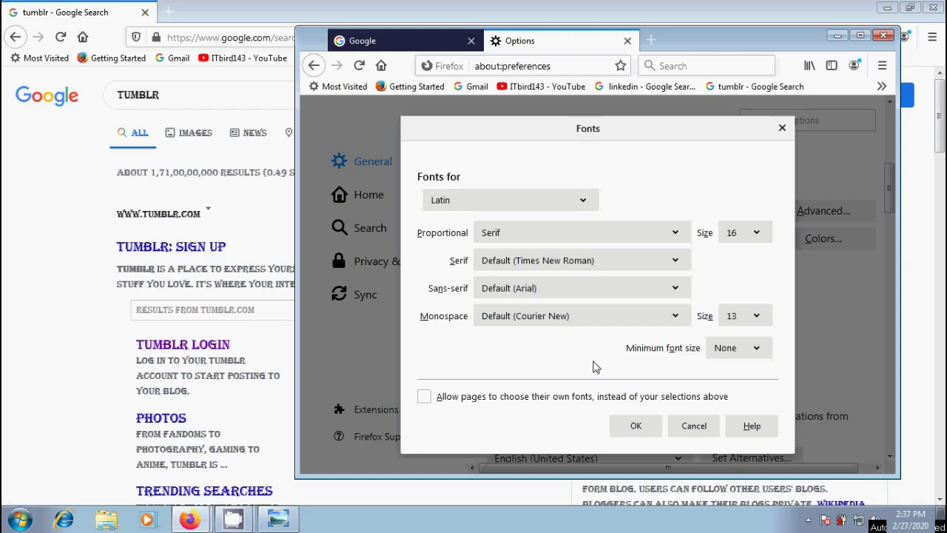
pyautogui.click(760, 351)
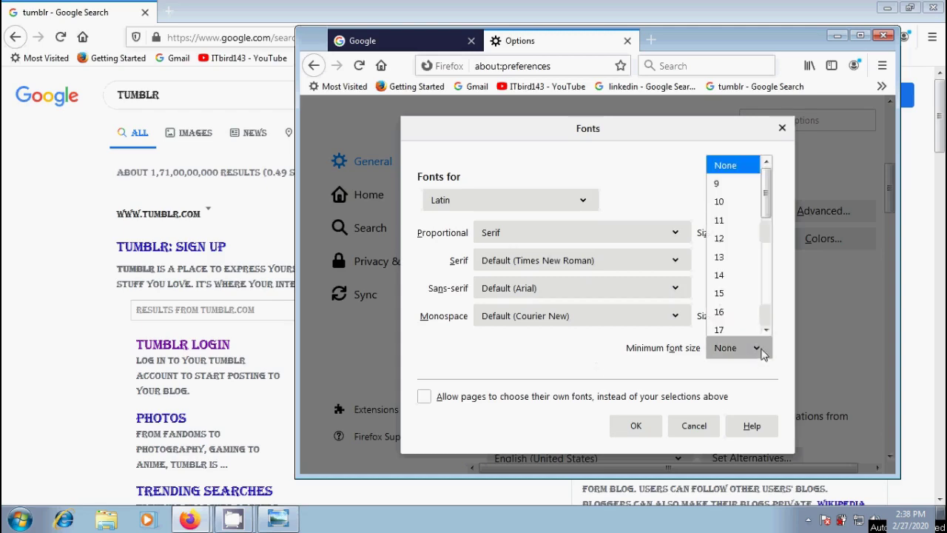
pyautogui.click(718, 312)
pyautogui.click(638, 428)
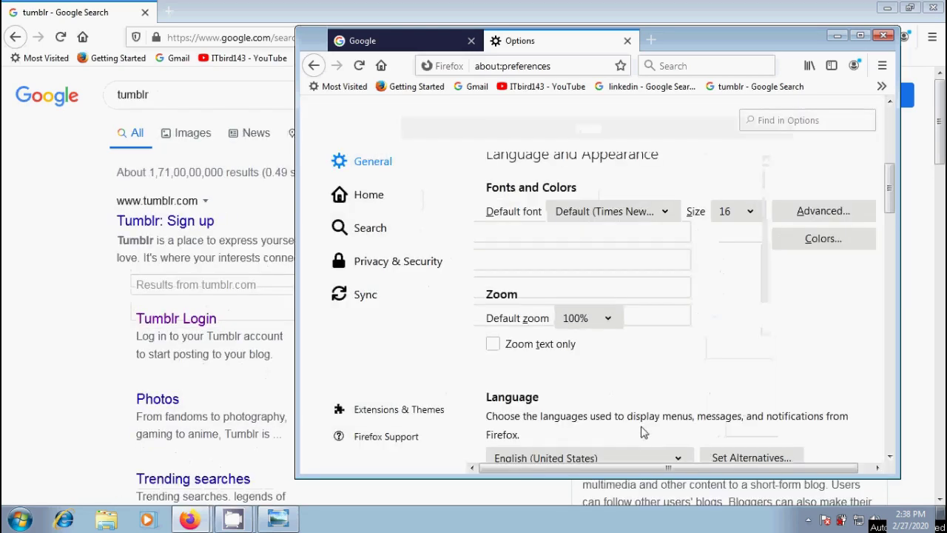
# Reopen the advanced font settings, set the minimum font size back to None and apply it.
pyautogui.click(819, 212)
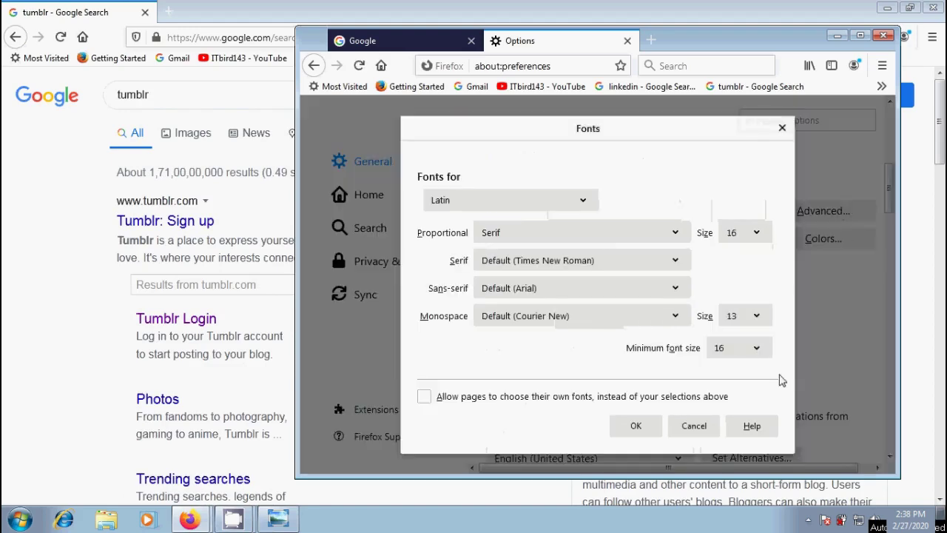
pyautogui.click(756, 349)
pyautogui.click(726, 165)
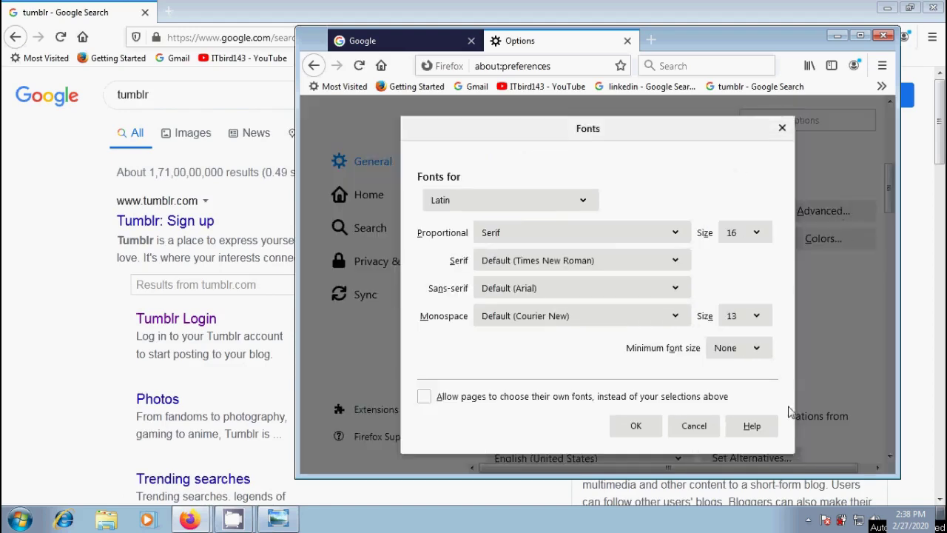
pyautogui.click(639, 429)
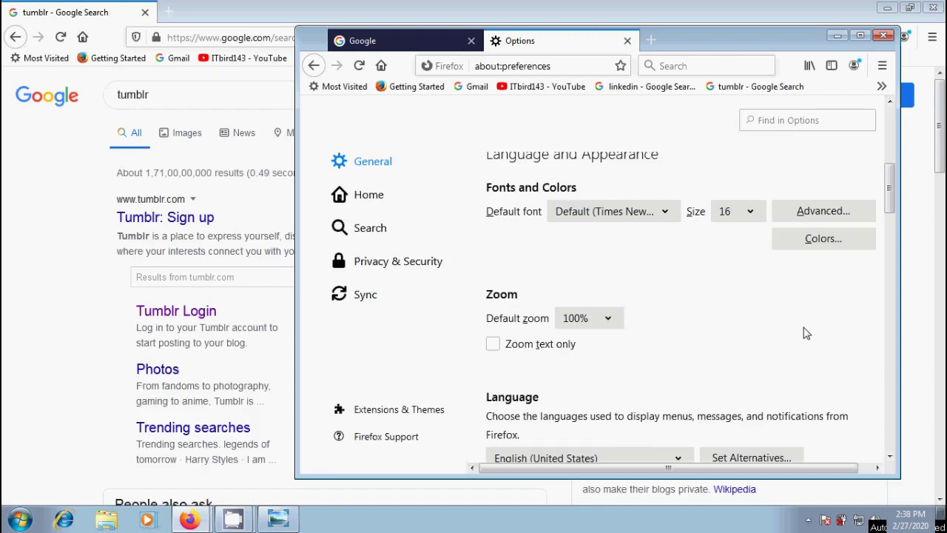
# In the page color settings, set the text color to orange and the background color to bright green.
pyautogui.click(833, 239)
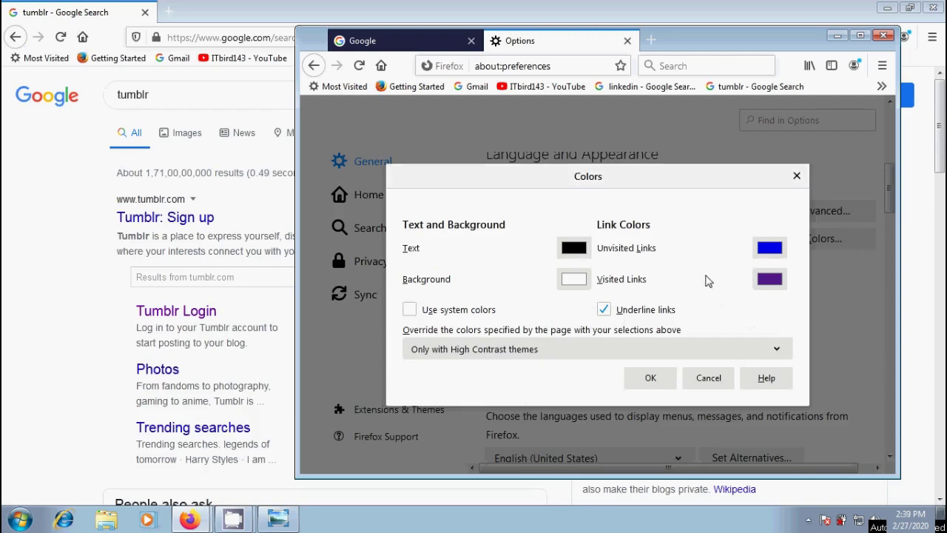
pyautogui.click(574, 248)
pyautogui.click(338, 115)
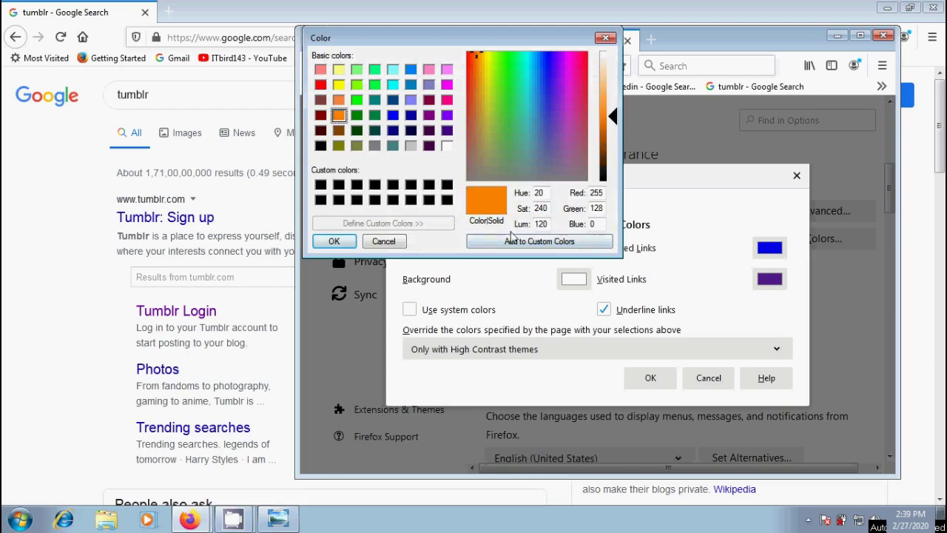
pyautogui.click(333, 241)
pyautogui.click(573, 278)
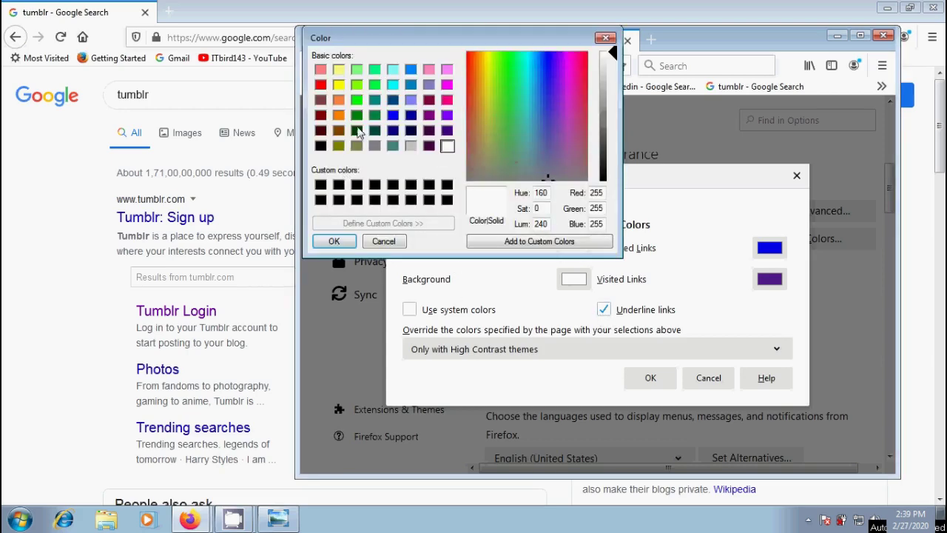
pyautogui.click(356, 99)
pyautogui.click(342, 243)
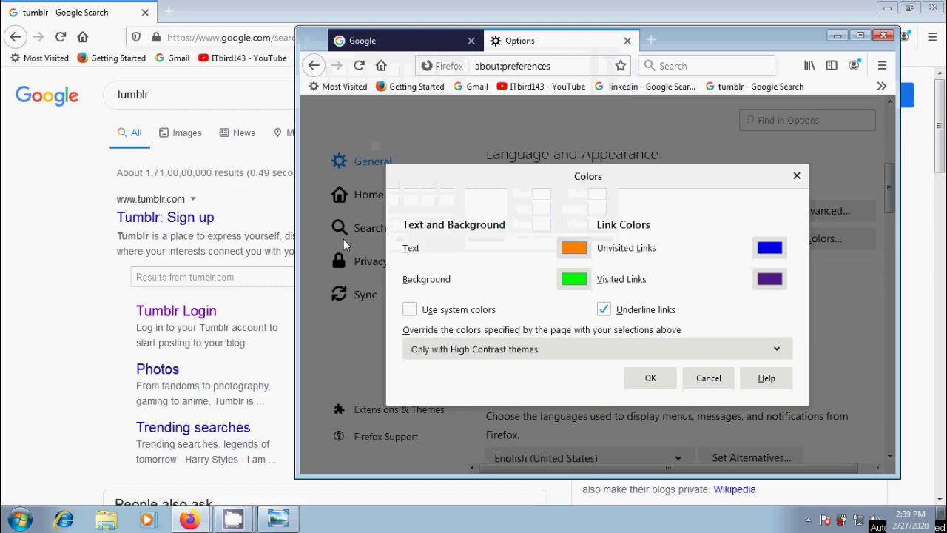
# Set the unvisited links color to bright pink and the visited links color to light gray.
pyautogui.click(769, 248)
pyautogui.click(447, 100)
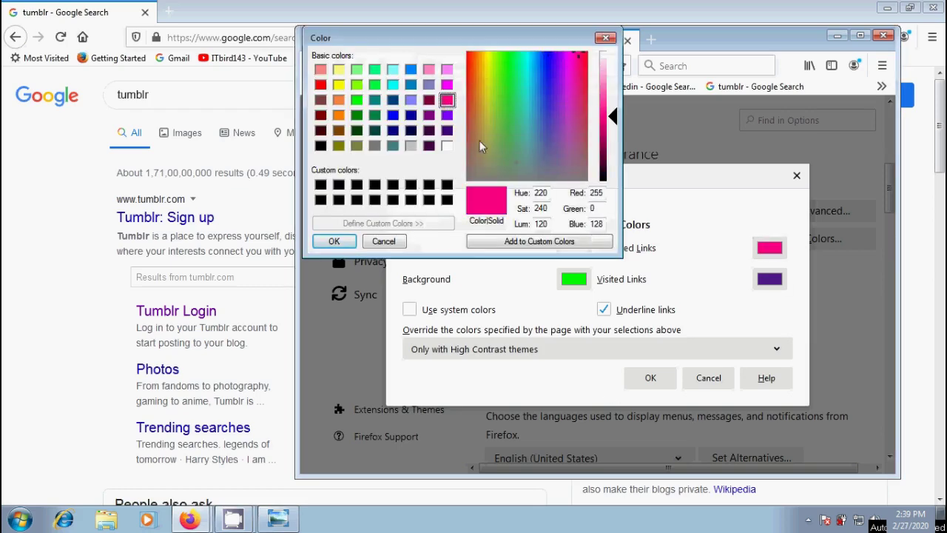
pyautogui.click(342, 242)
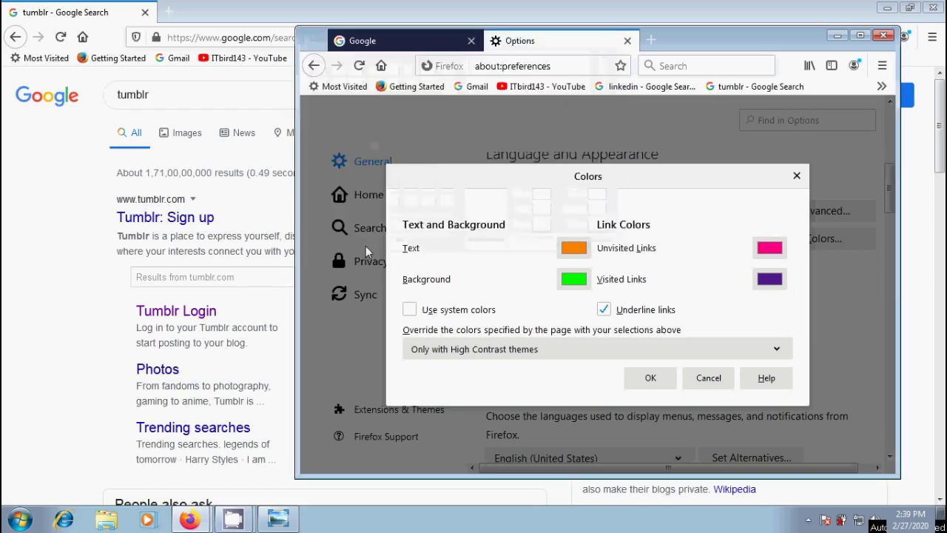
pyautogui.click(769, 279)
pyautogui.click(411, 146)
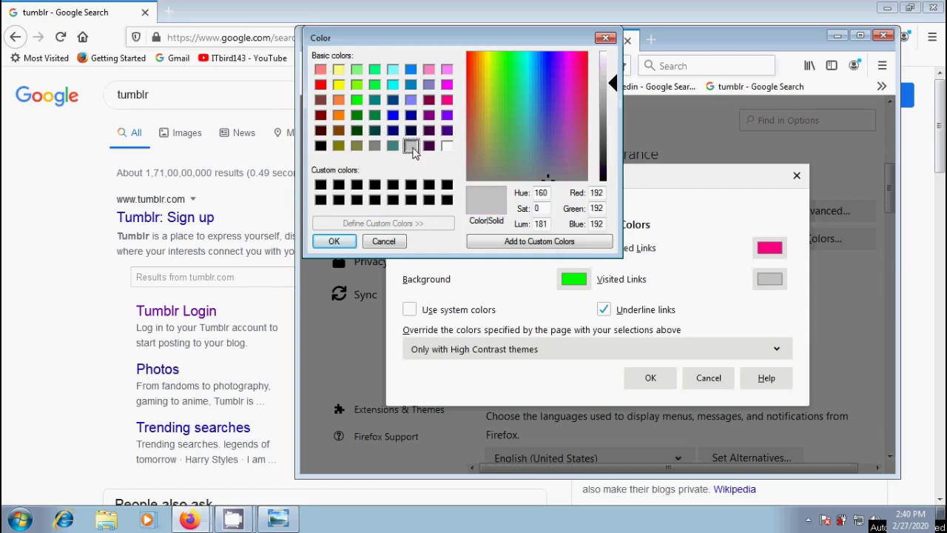
pyautogui.click(351, 240)
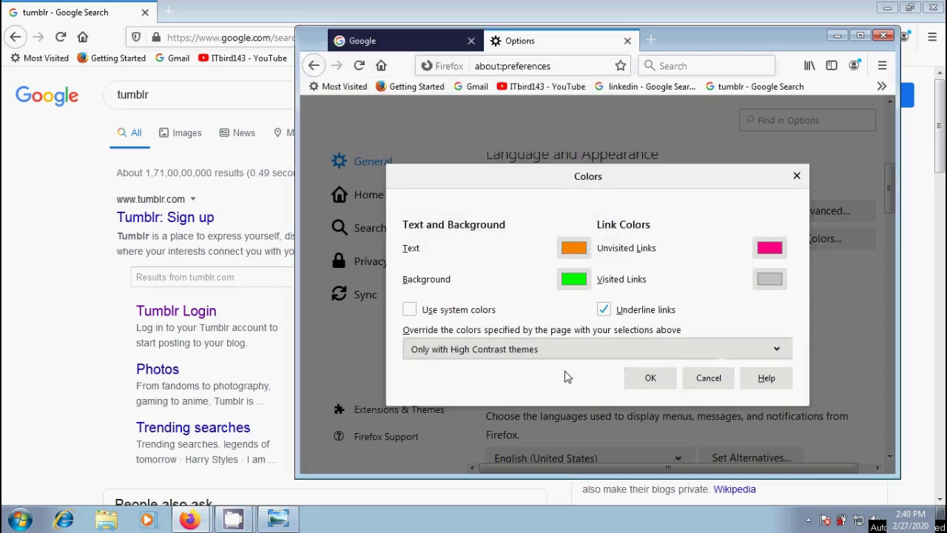
# Set the override of page-specified colors to Always and apply the color settings.
pyautogui.click(777, 346)
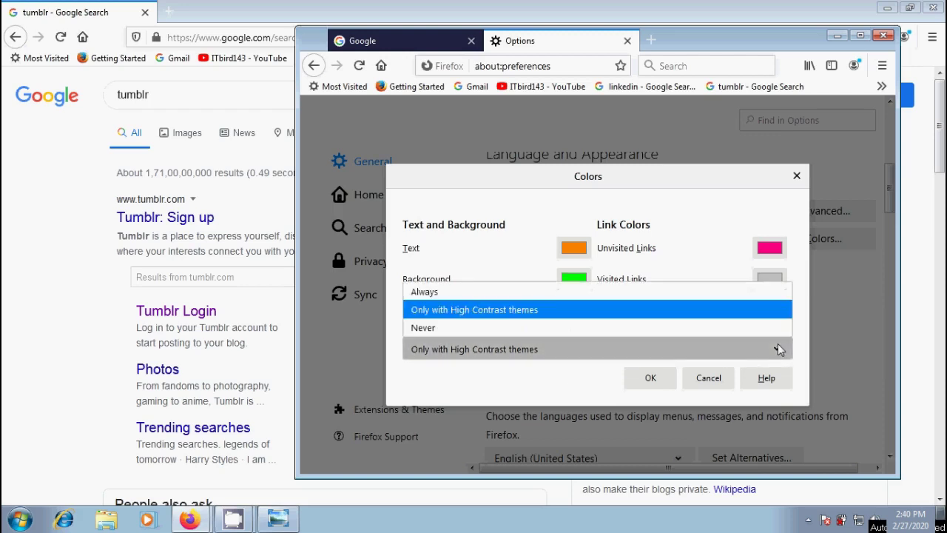
pyautogui.click(443, 292)
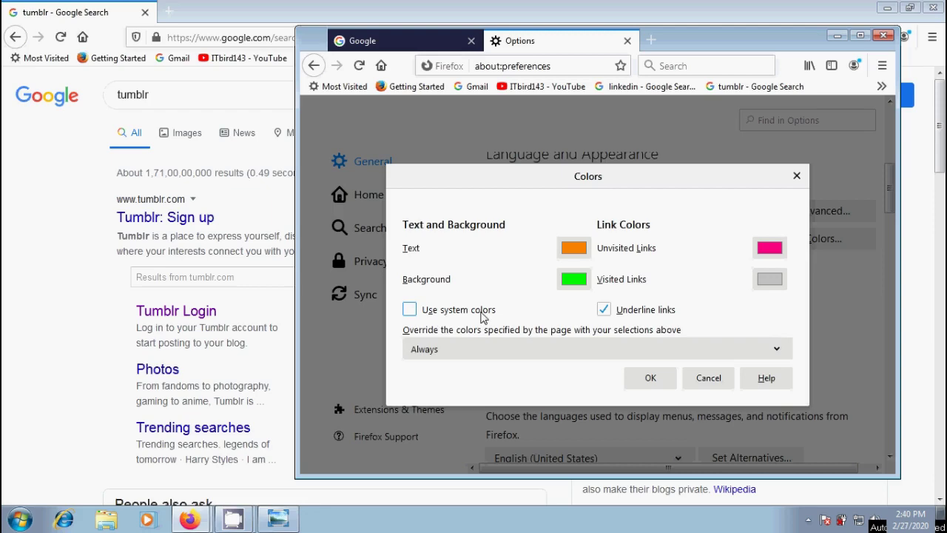
pyautogui.click(657, 380)
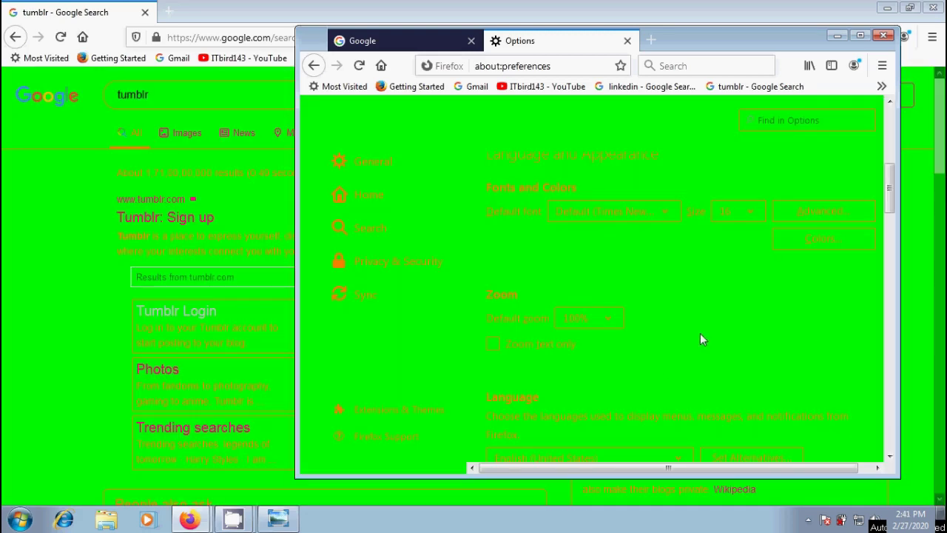
# Reopen the color settings, set the page color override back to Only with High Contrast themes and apply it.
pyautogui.click(805, 241)
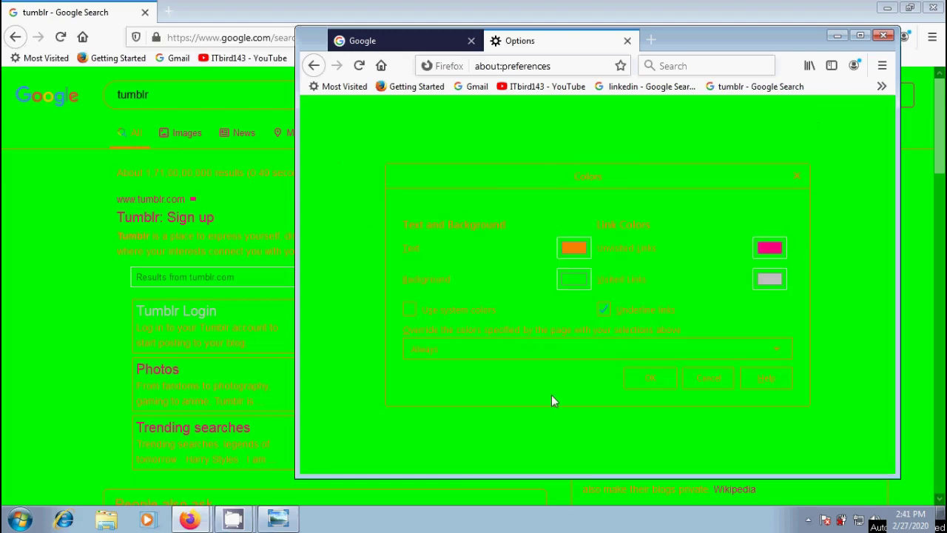
pyautogui.click(543, 349)
pyautogui.click(537, 309)
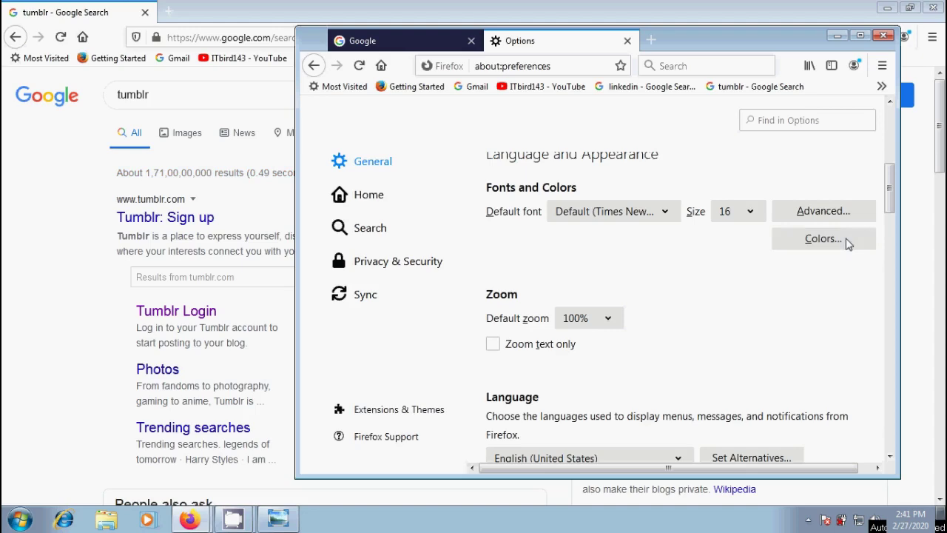
# Reopen the color settings, set text to black, background to white, unvisited links to blue and visited links to light pink, and apply.
pyautogui.click(847, 242)
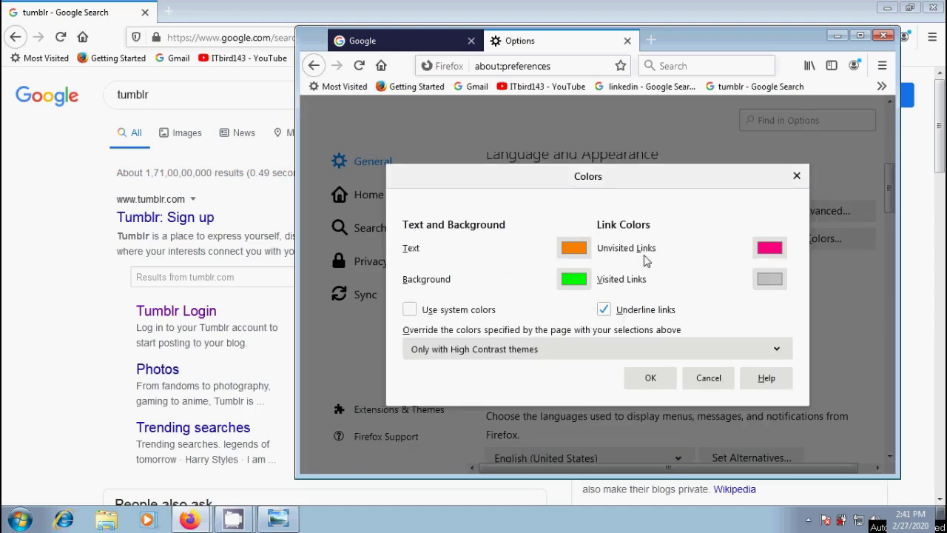
pyautogui.click(573, 249)
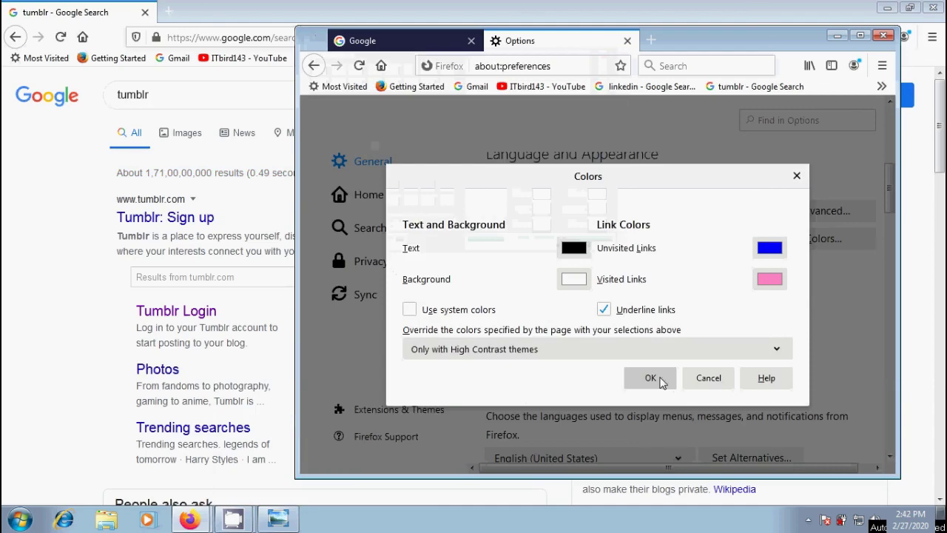
pyautogui.click(650, 378)
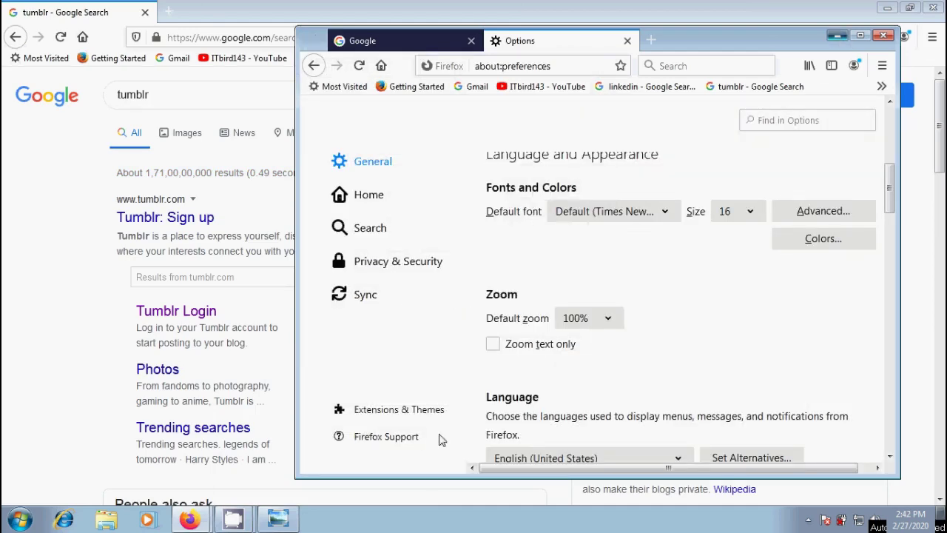
# Switch to the Firefox title picture in Windows Photo Viewer and minimize the open windows down to the desktop.
pyautogui.click(838, 36)
pyautogui.click(280, 520)
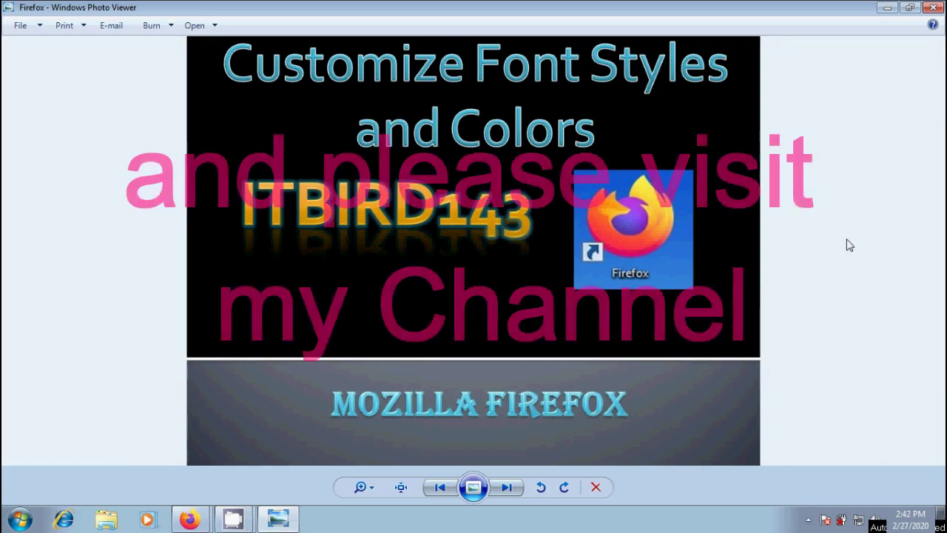
pyautogui.click(886, 8)
pyautogui.click(885, 7)
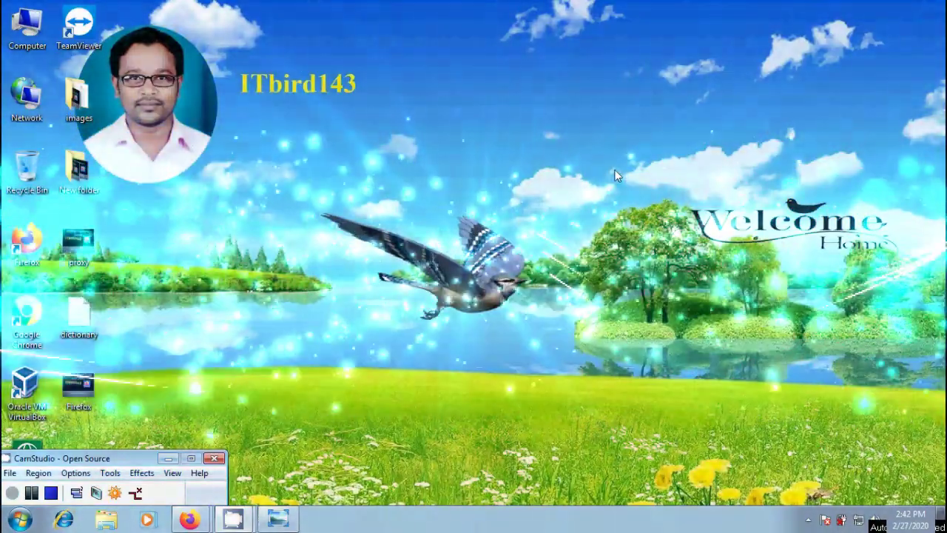